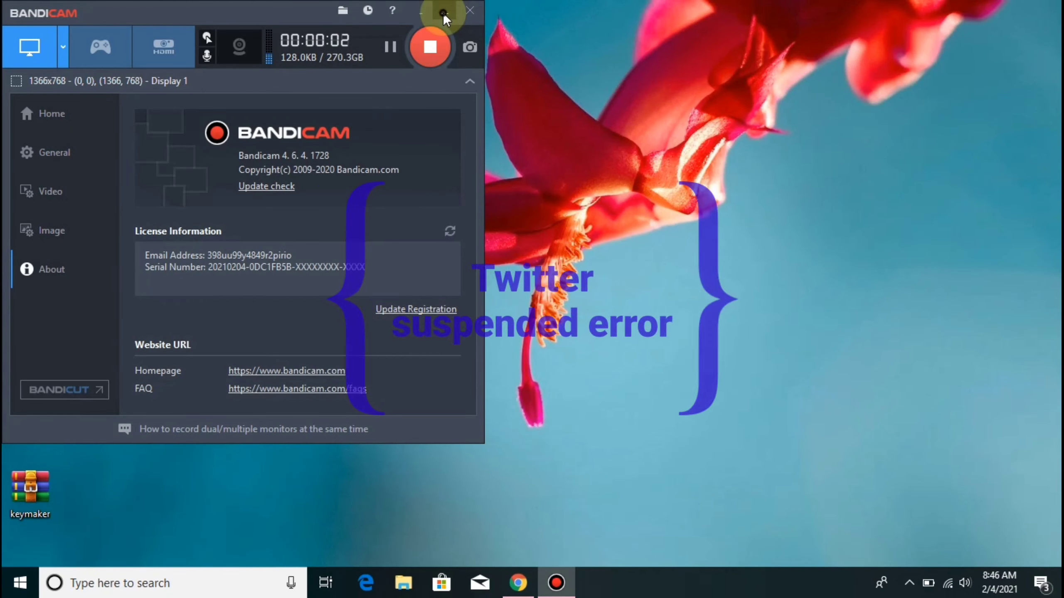
Step: Minimize Bandicam to the tray so the desktop shows while it keeps recording
click(443, 12)
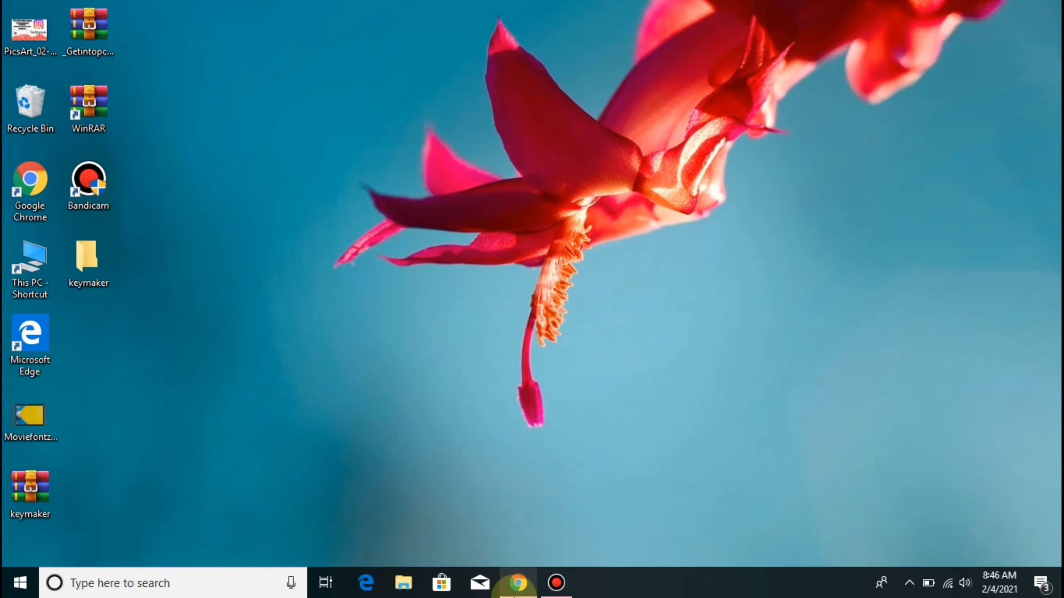
Step: In Chrome's Twitter tab, try following MP Congress from Let's go! to reveal the suspension
click(516, 585)
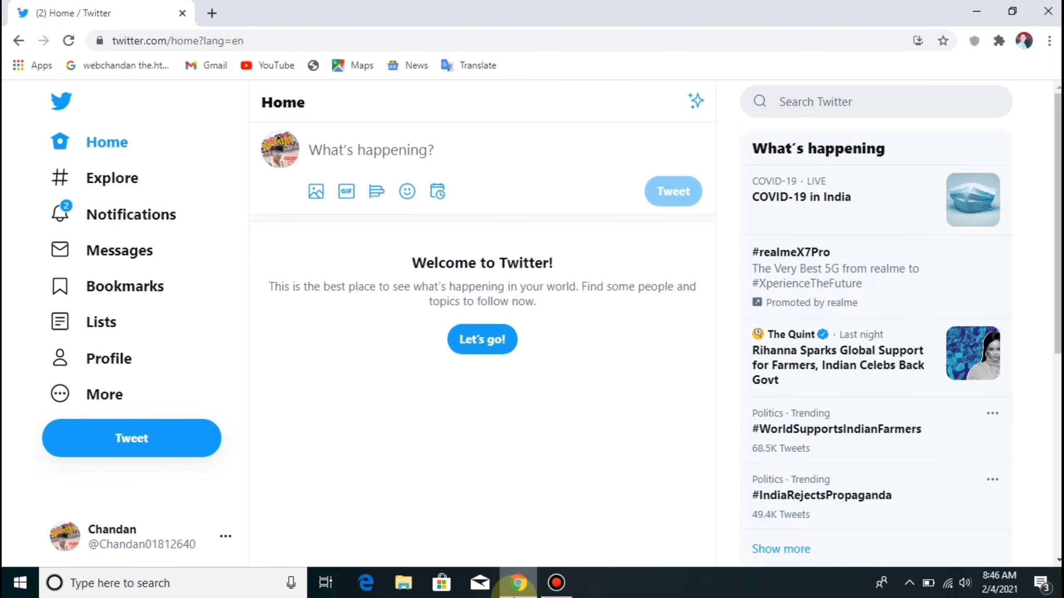
click(478, 340)
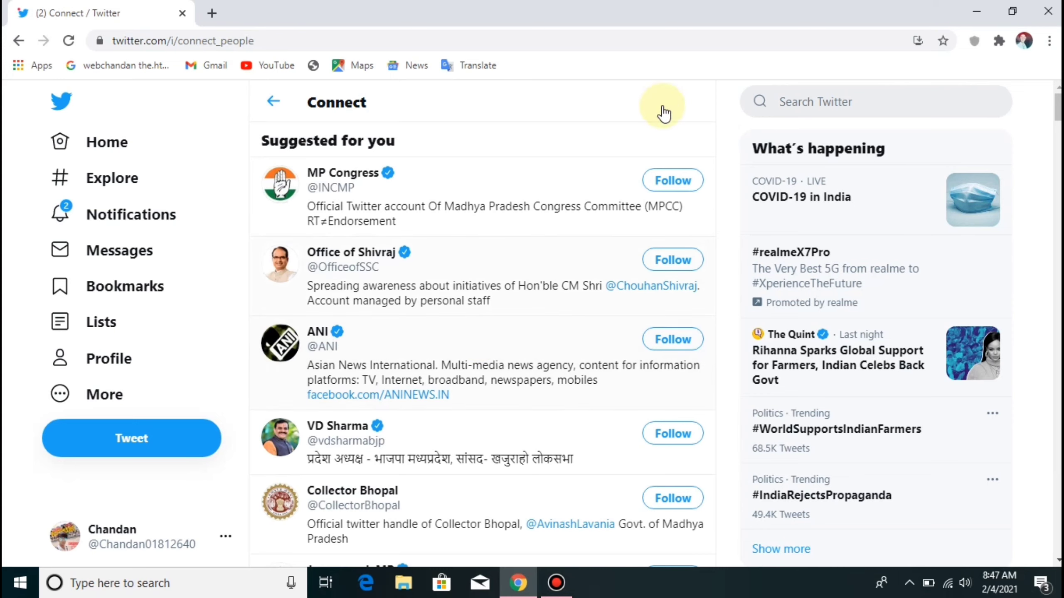
click(680, 183)
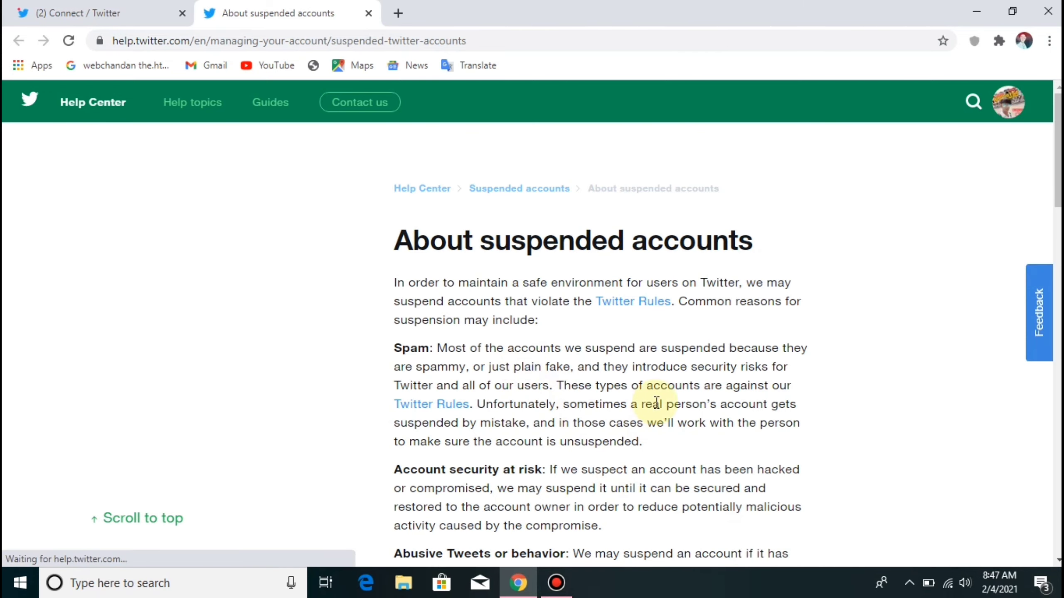
Step: Scroll the 'About suspended accounts' article down to the 'File an appeal' section
scroll(656, 402, down, 5)
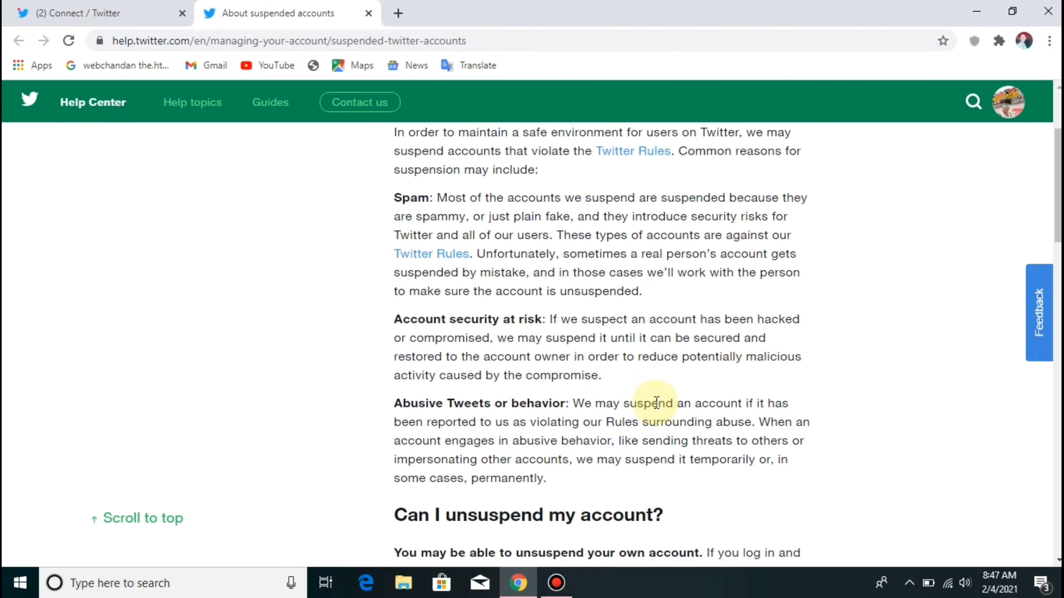
scroll(656, 401, down, 3)
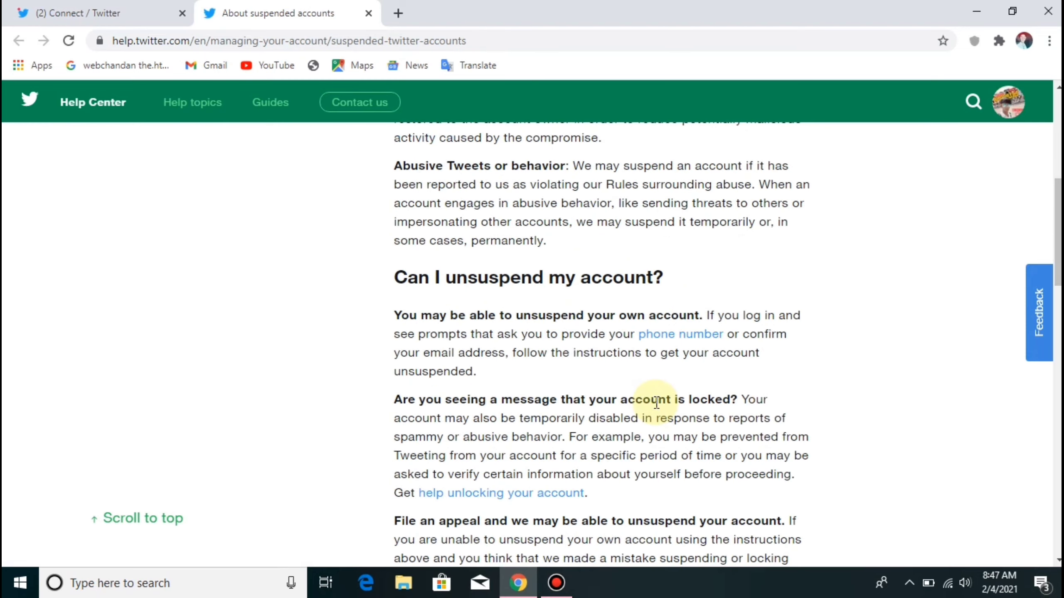
scroll(656, 402, down, 4)
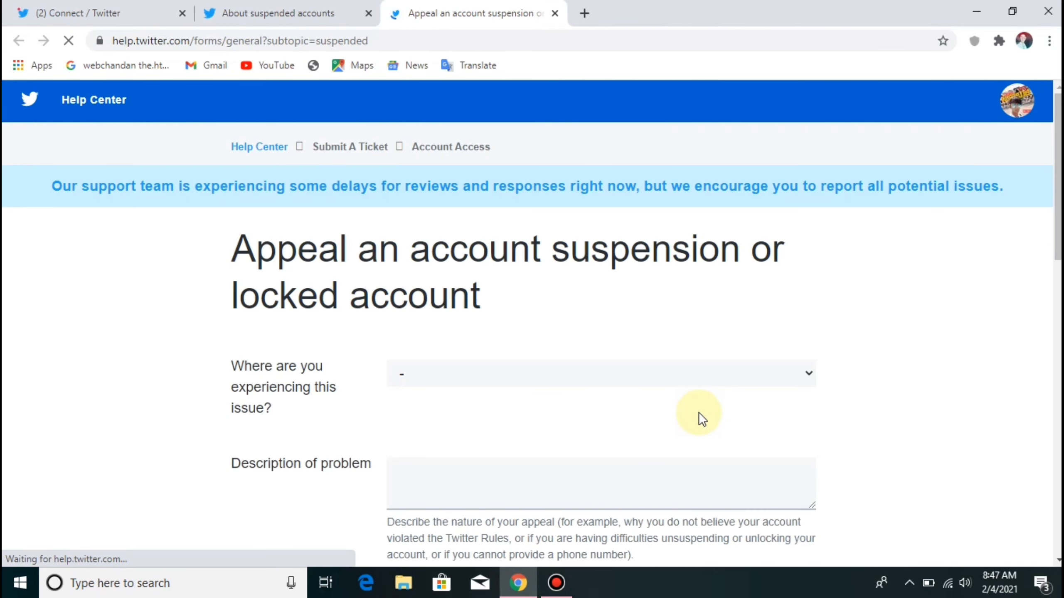
Step: Set the issue location to Twitter for Android and describe the account as currently suspended
scroll(668, 414, down, 3)
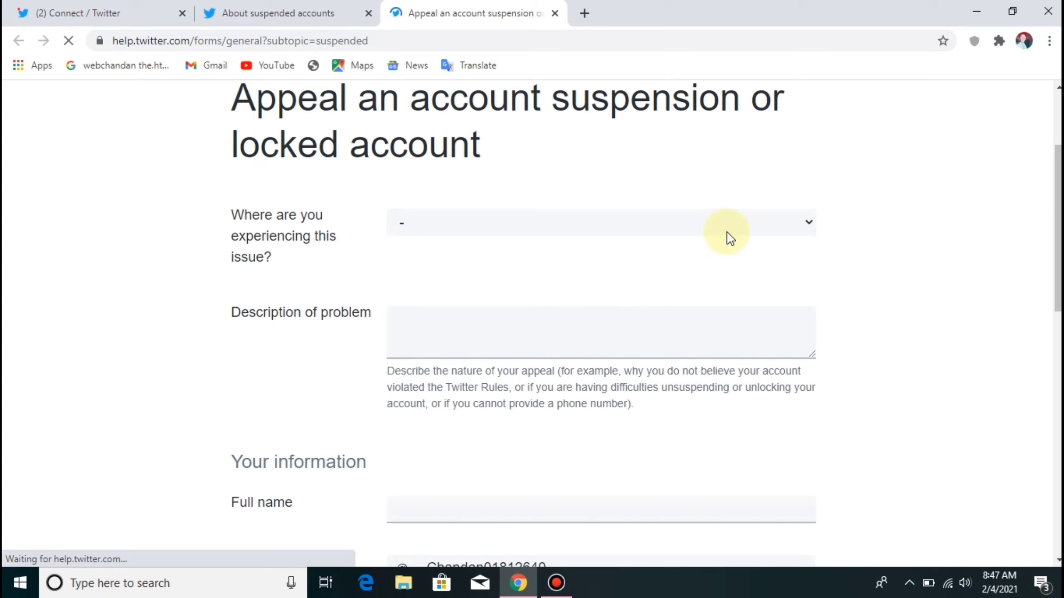
click(811, 220)
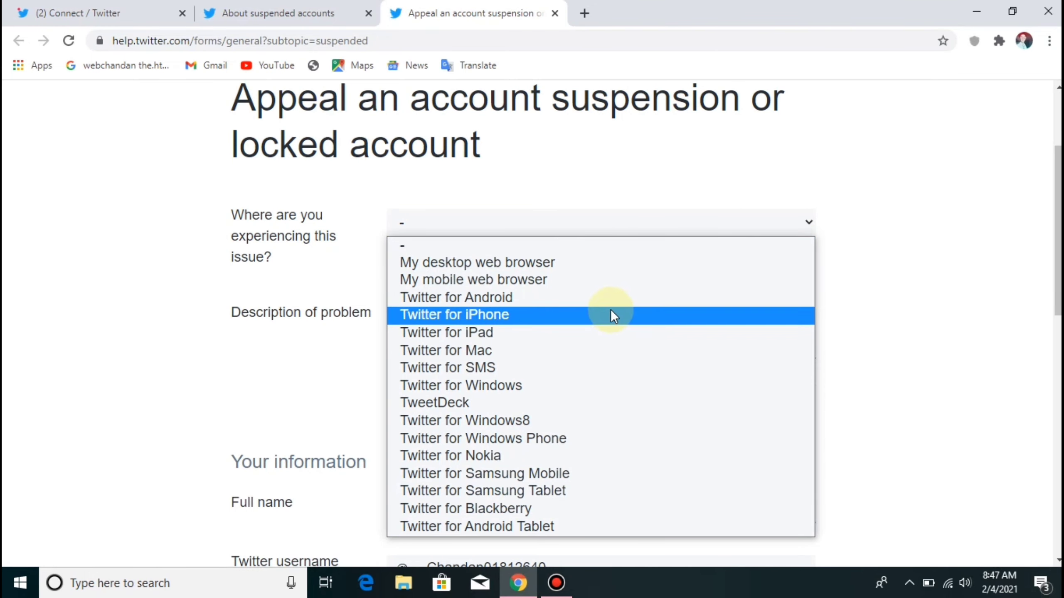
click(610, 304)
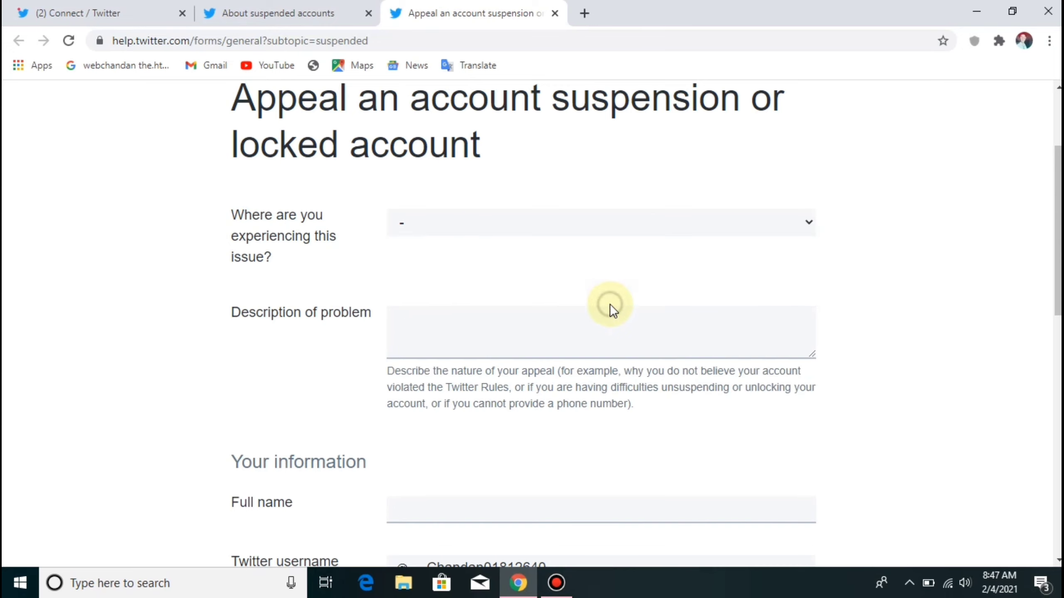
click(574, 325)
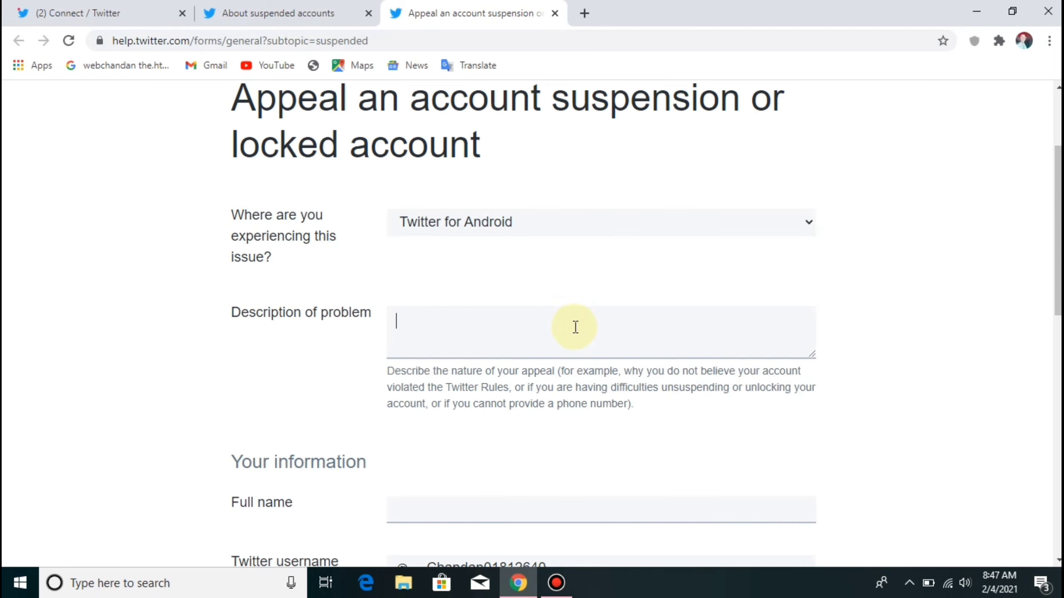
text(my account  [@chandan01812640] curr)
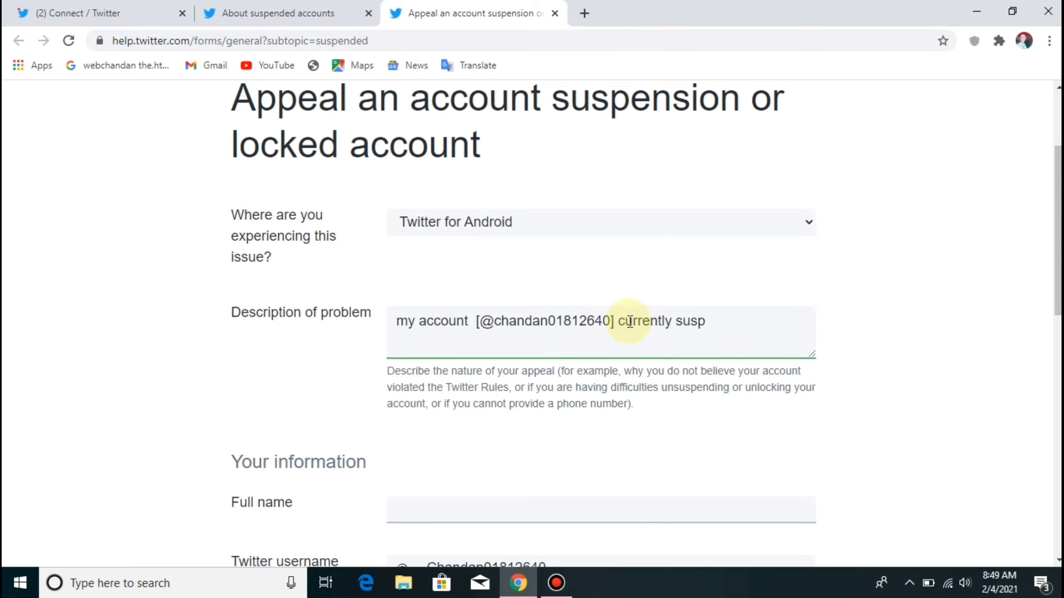
text(ently suspended)
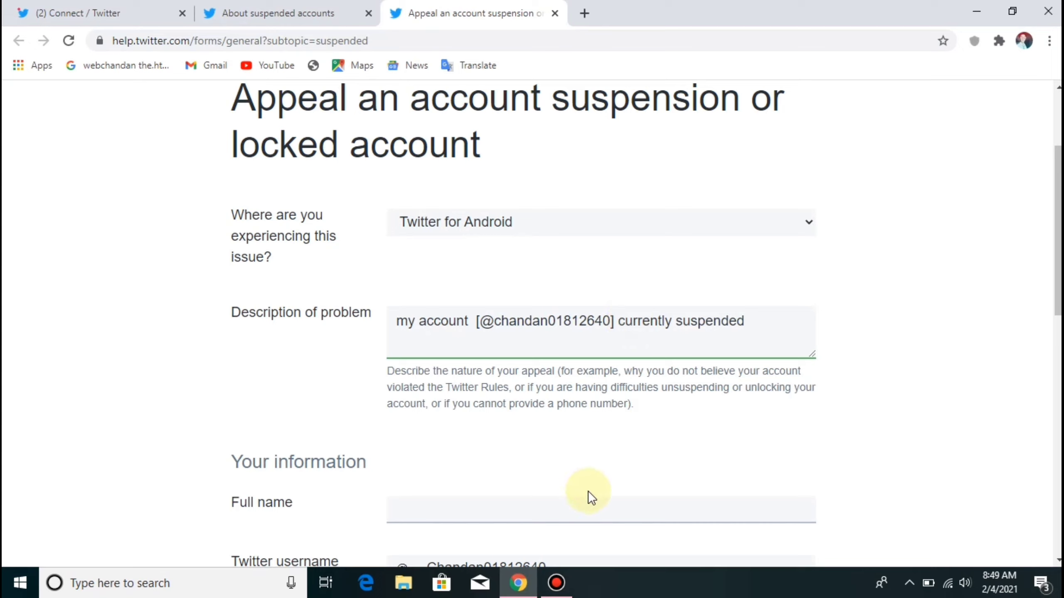
Step: Autofill the full name from the saved suggestion and enter the optional phone number
click(586, 504)
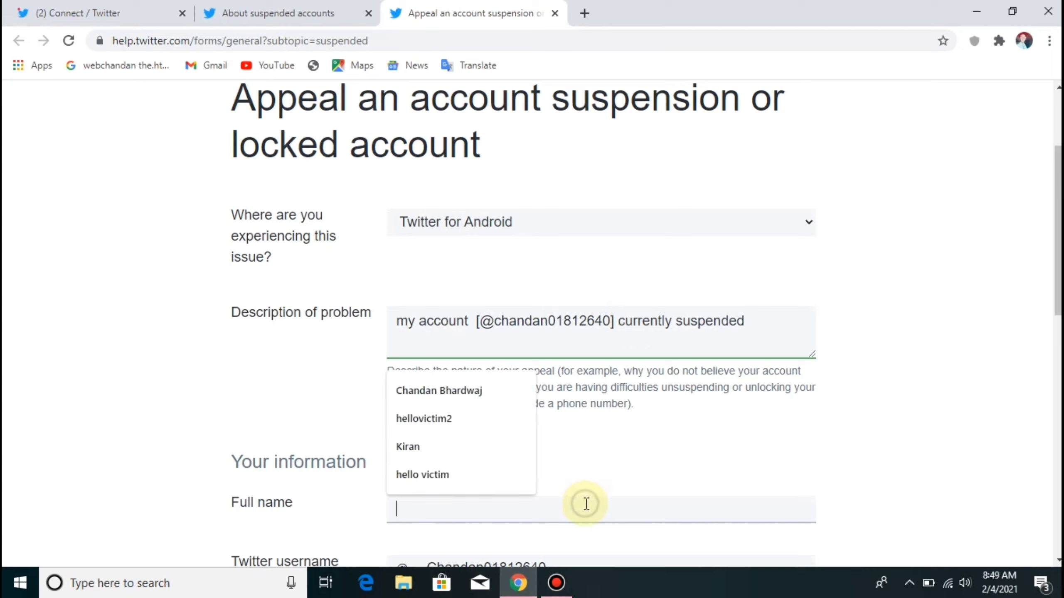
click(460, 391)
scroll(460, 396, down, 3)
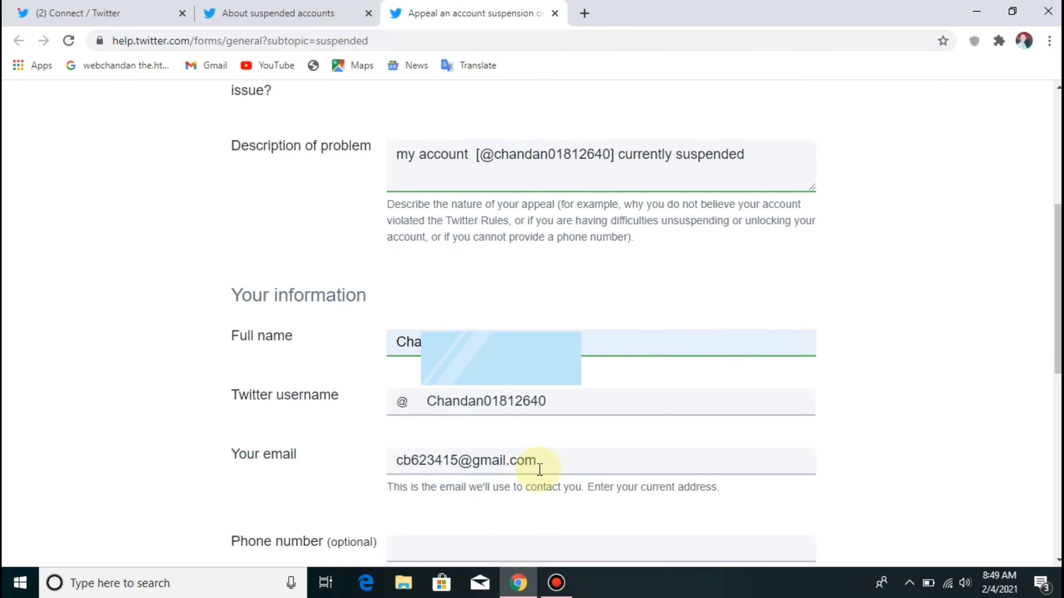
scroll(542, 468, down, 2)
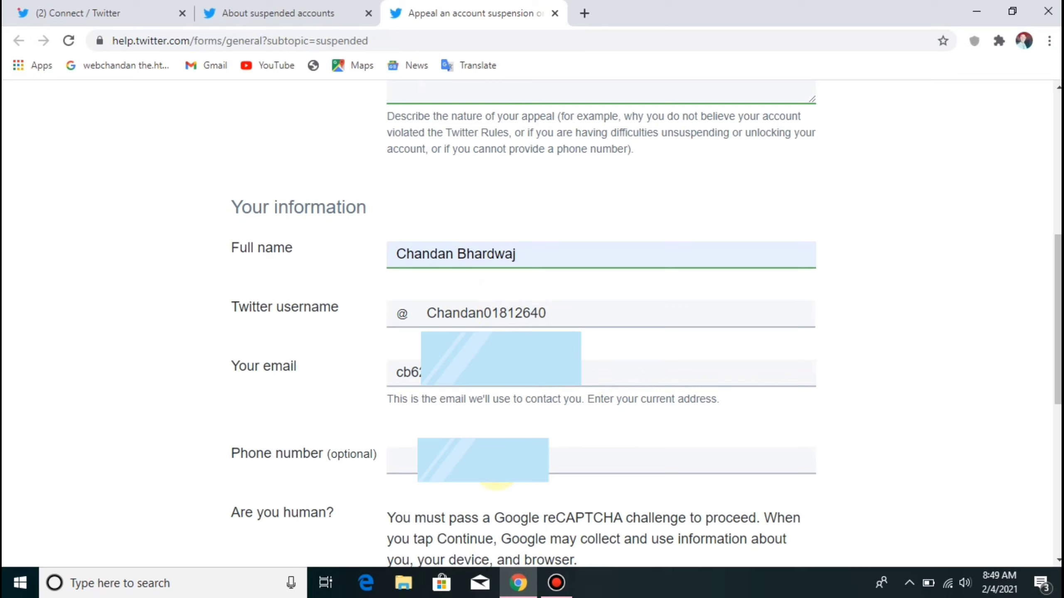
click(494, 468)
text(882)
scroll(494, 478, down, 5)
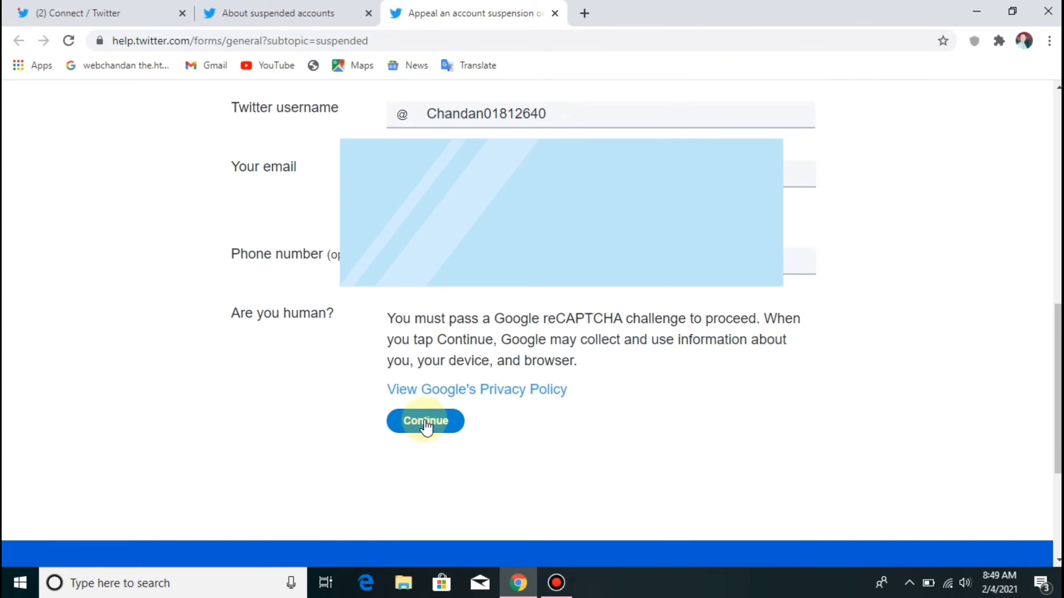
Step: Continue, tick reCAPTCHA's 'I'm not a robot' box, and submit the suspension appeal
click(425, 419)
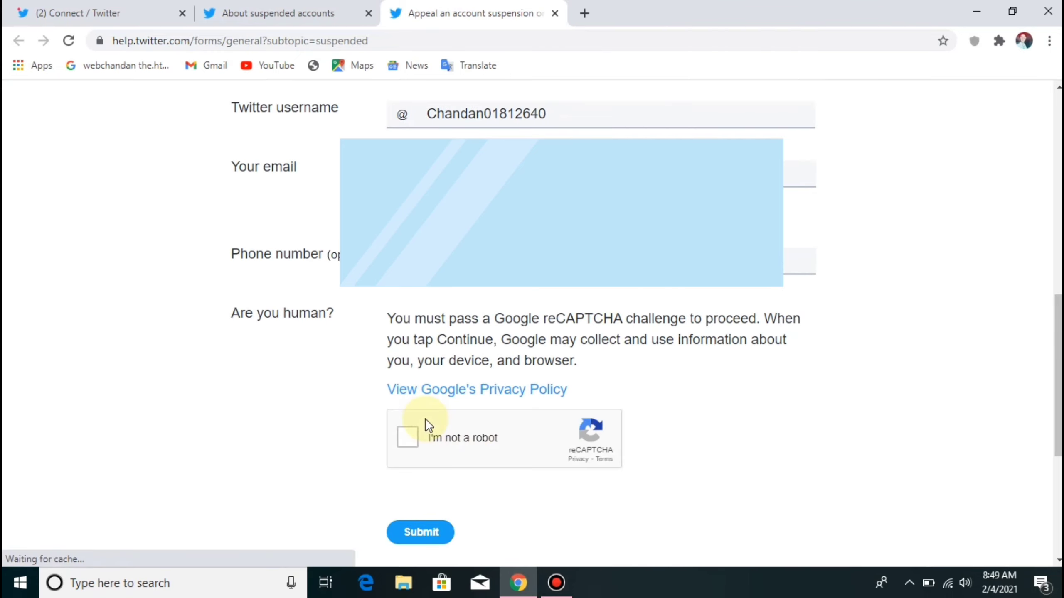
click(408, 437)
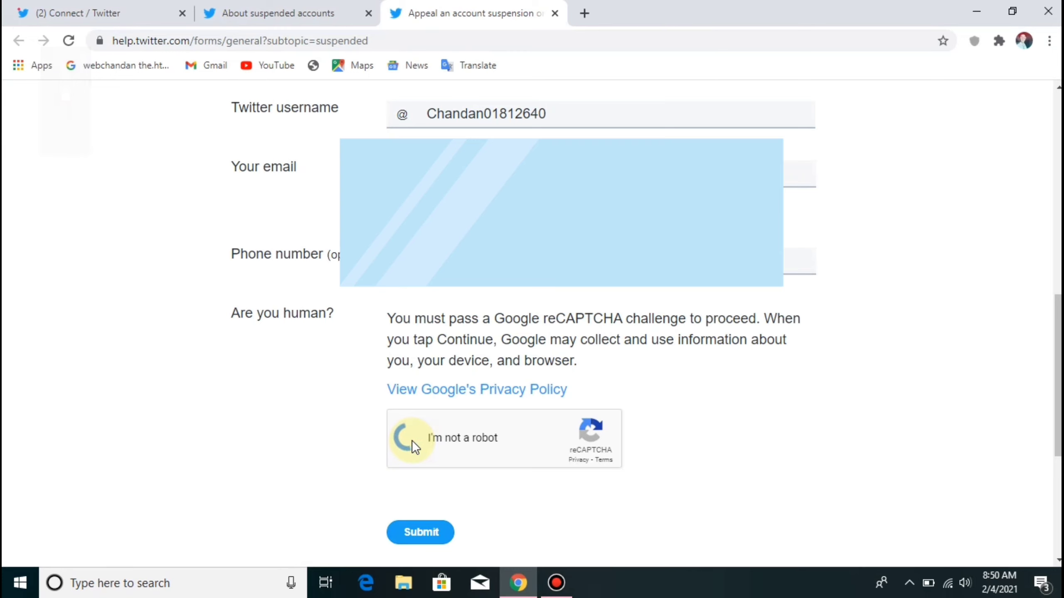
click(414, 532)
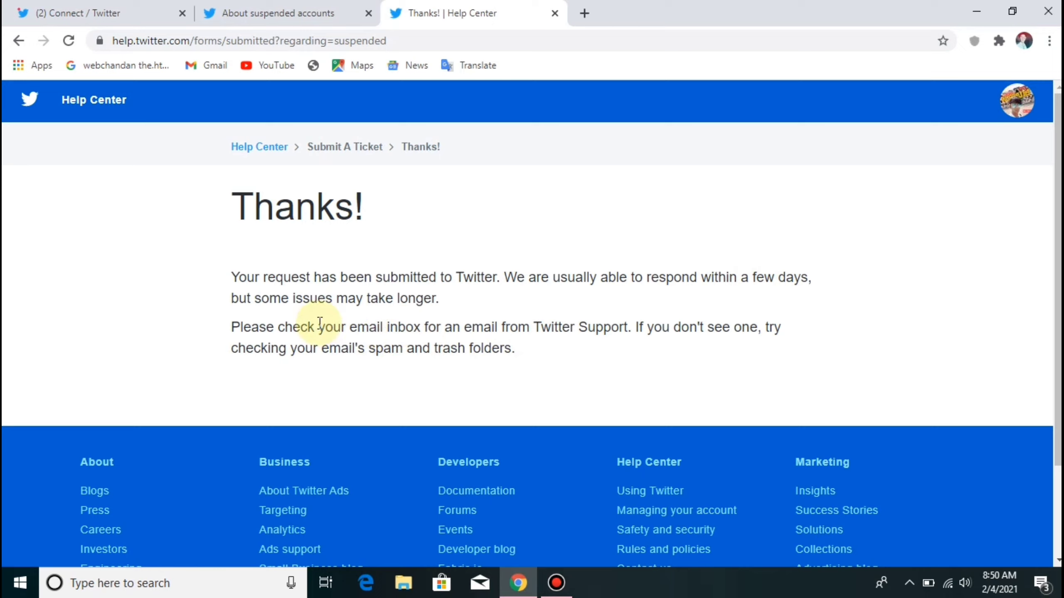
Step: Go from the Thanks! page to the Gmail inbox using the Gmail bookmark
click(587, 12)
click(494, 12)
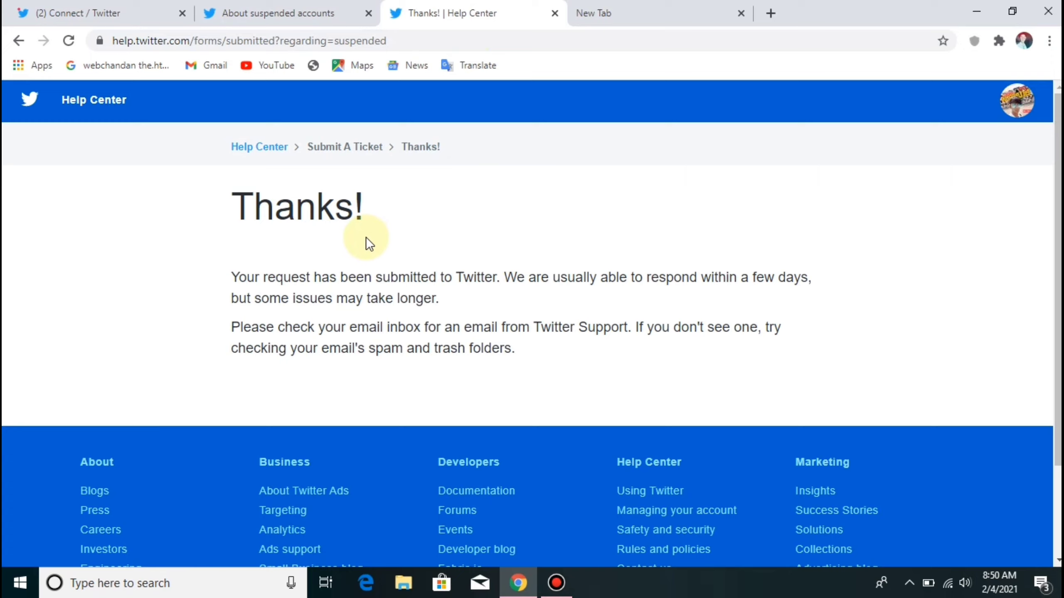
click(214, 63)
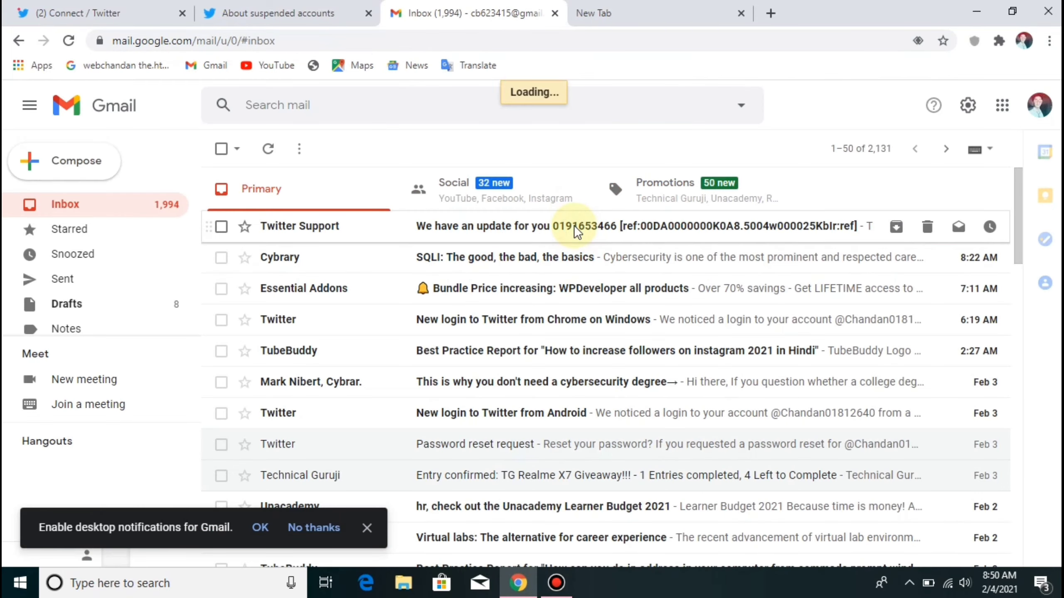
Step: Open the Twitter Support 'We have an update for you' email and read through it
click(515, 235)
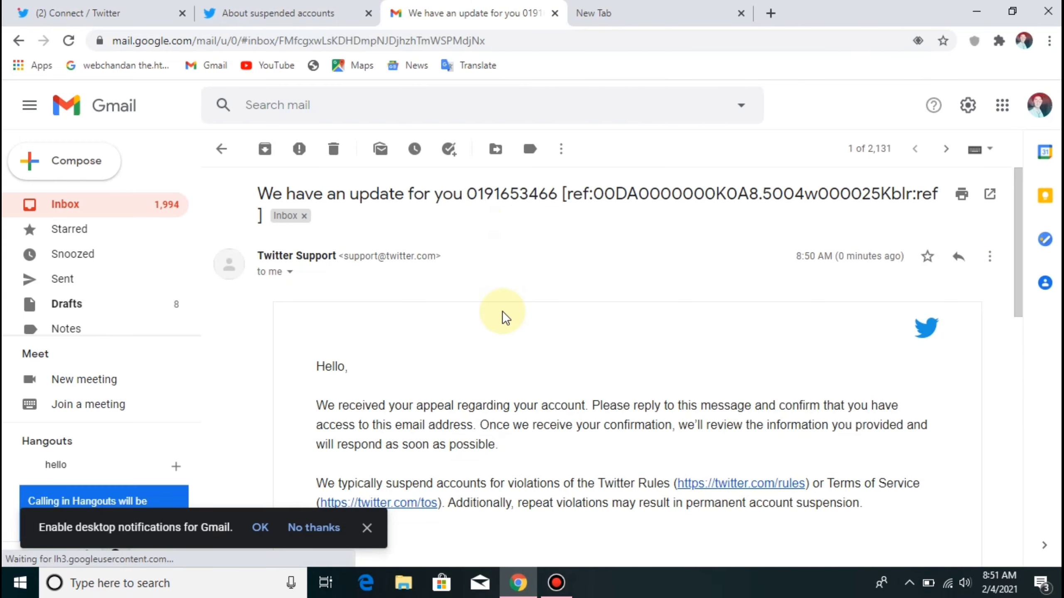
scroll(502, 315, down, 2)
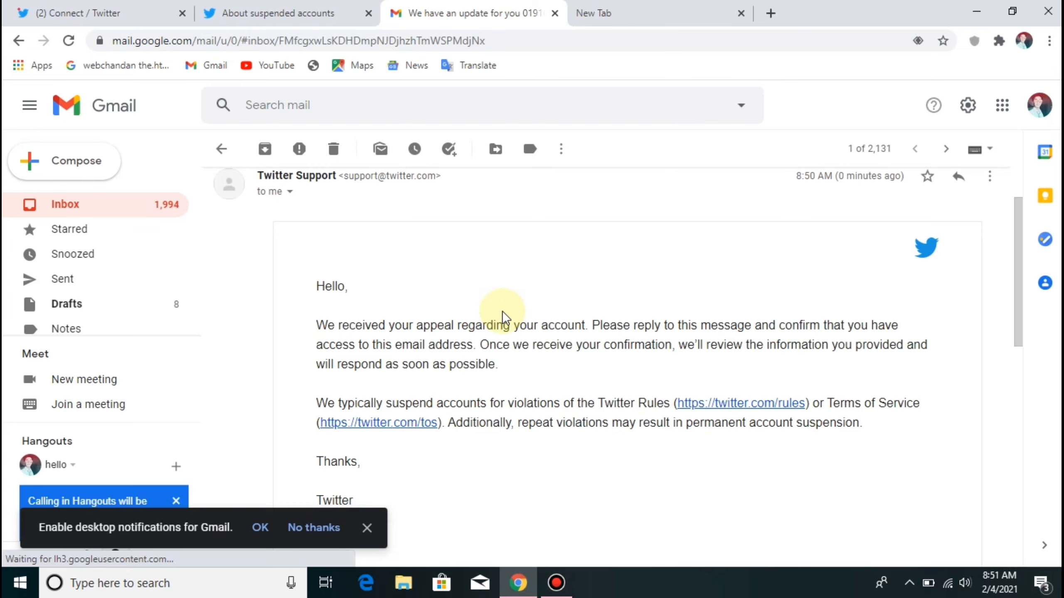
scroll(504, 318, down, 1)
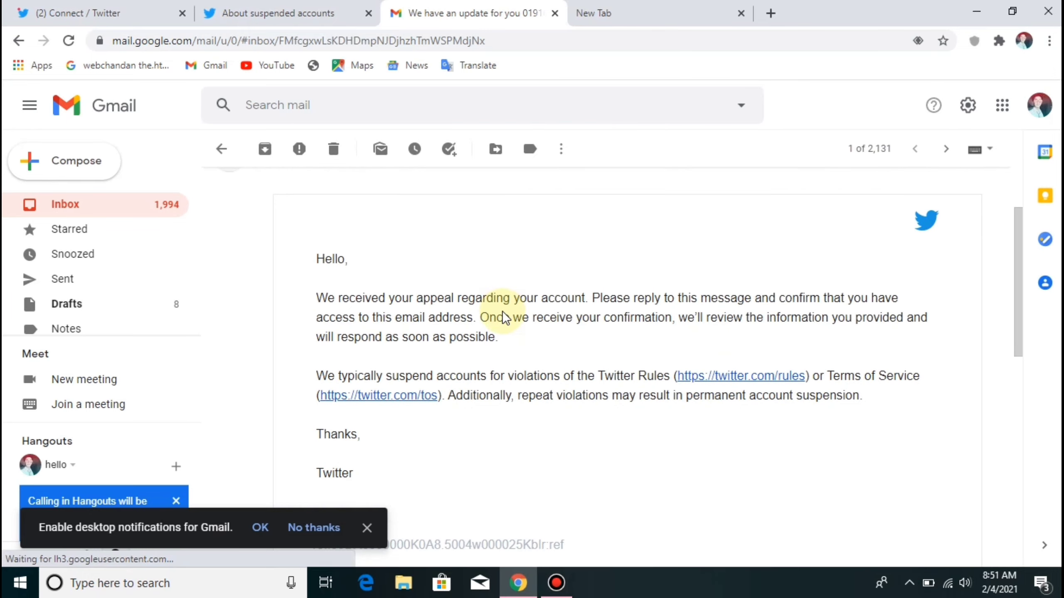